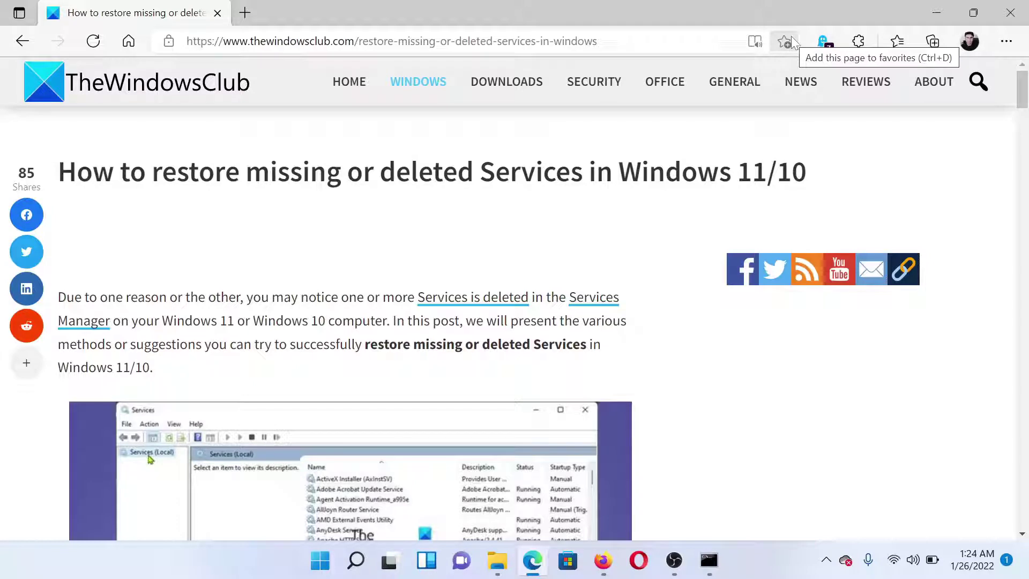
scroll(470, 367, "down", 5)
scroll(471, 366, "down", 5)
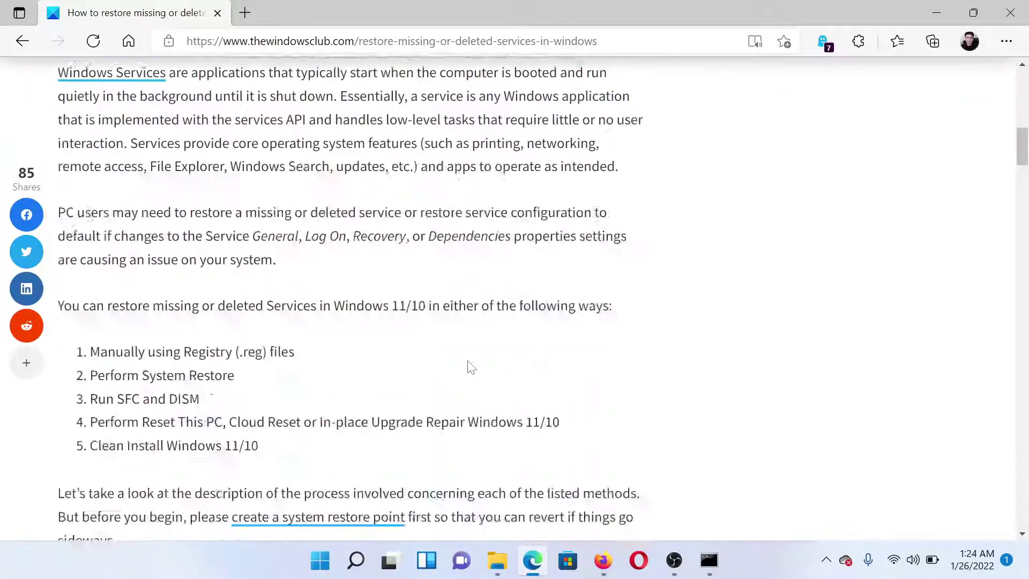
scroll(470, 366, "down", 3)
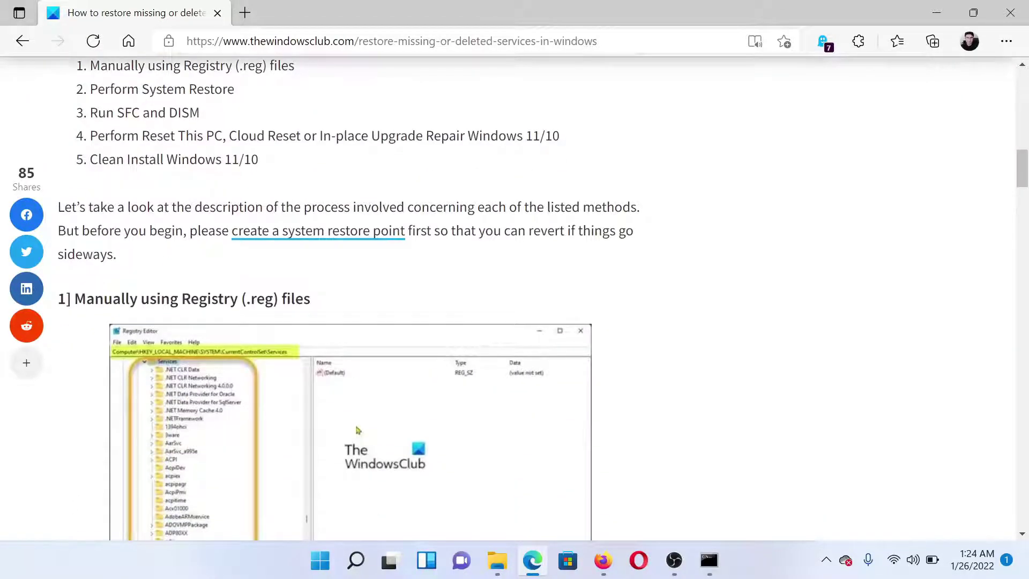
scroll(359, 430, "down", 3)
scroll(358, 430, "down", 5)
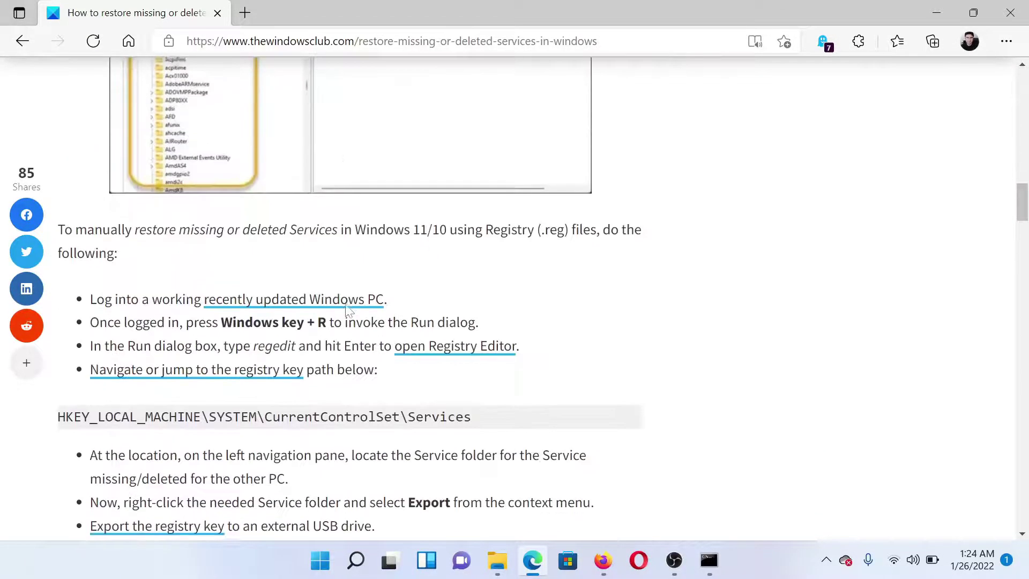
scroll(347, 308, "down", 3)
scroll(348, 309, "down", 3)
- Clear the stray text selection while reading down to the Perform System Restore section
left_click(348, 309)
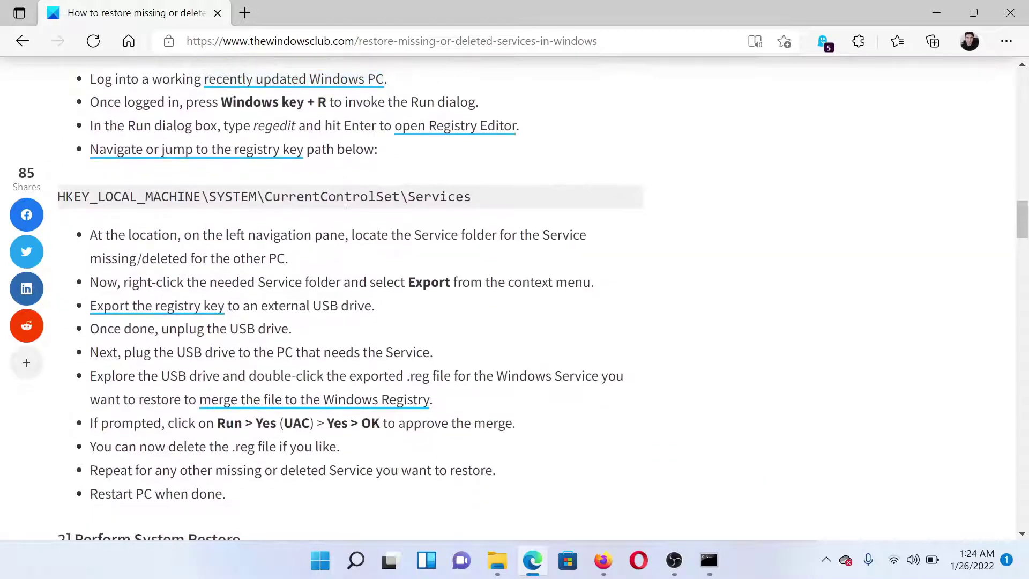
scroll(347, 309, "down", 1)
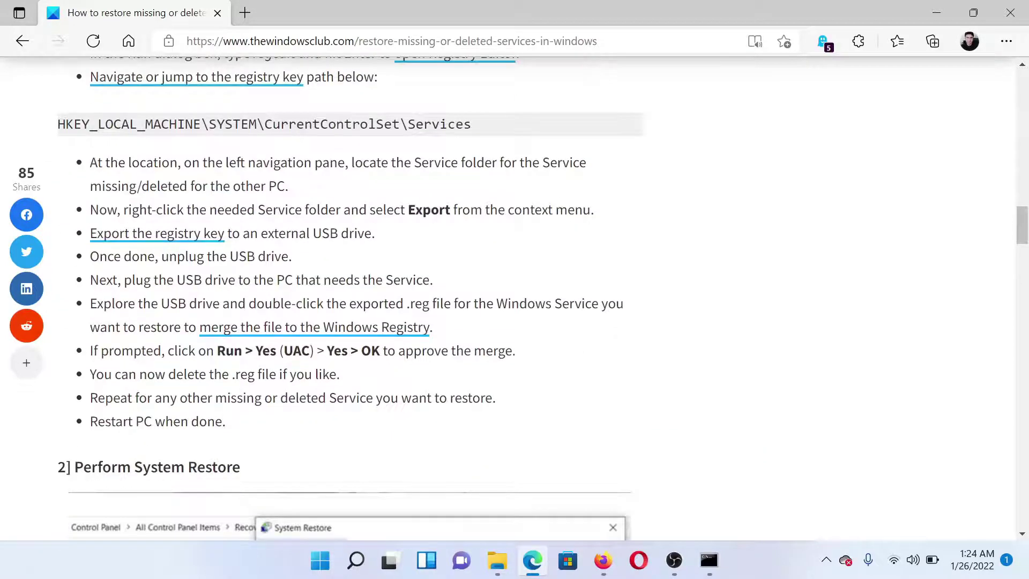
scroll(357, 272, "down", 2)
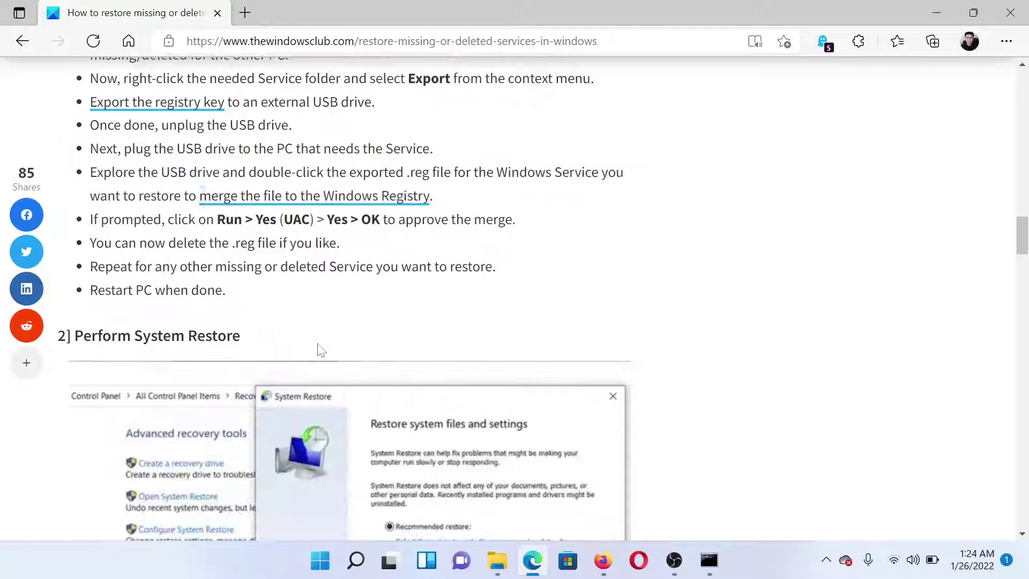
scroll(318, 344, "down", 2)
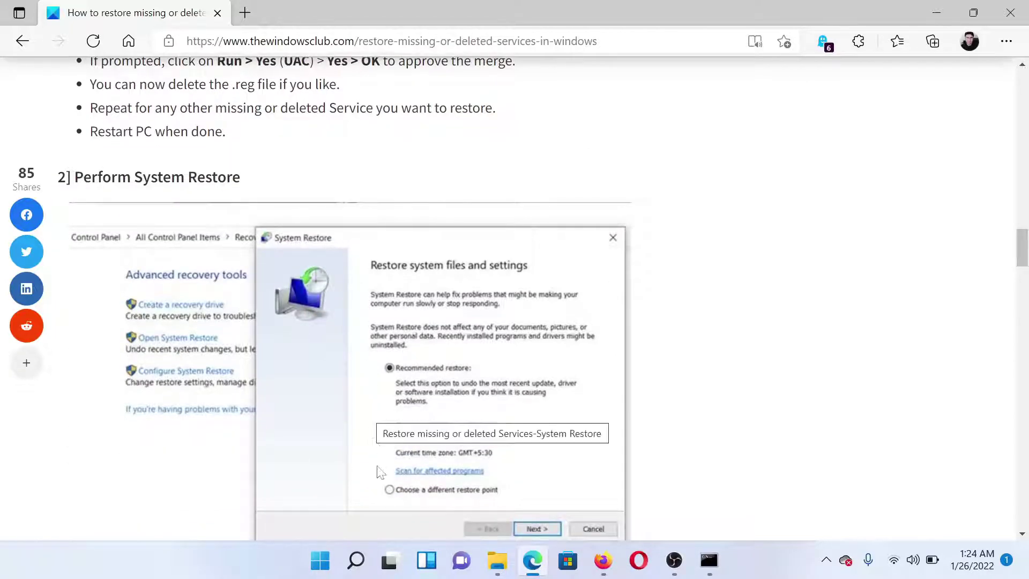
- Search Windows for 'recovery', fixing a typo, and open the Recovery control panel
left_click(356, 561)
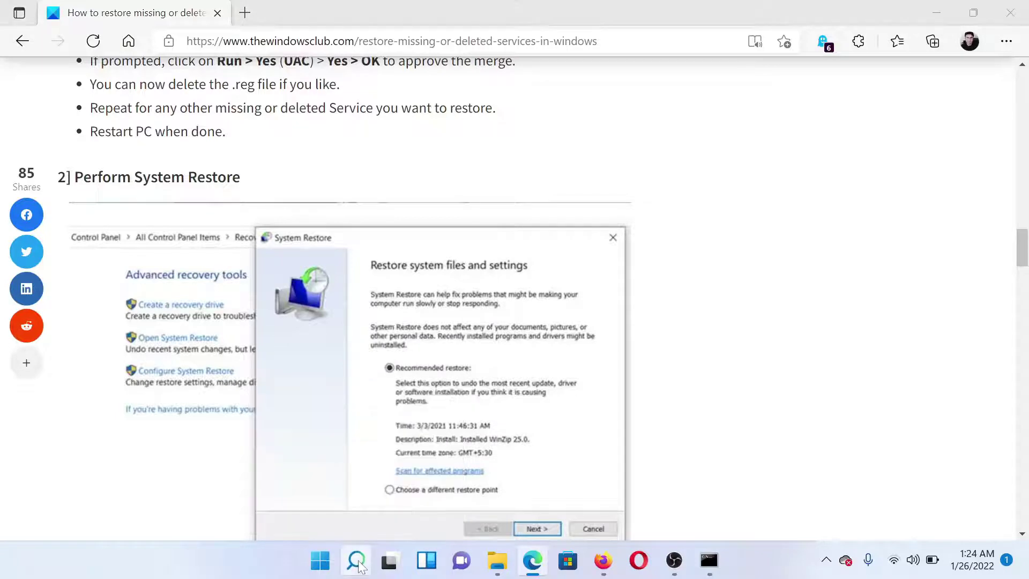
type("re")
key("BackSpace")
key("BackSpace")
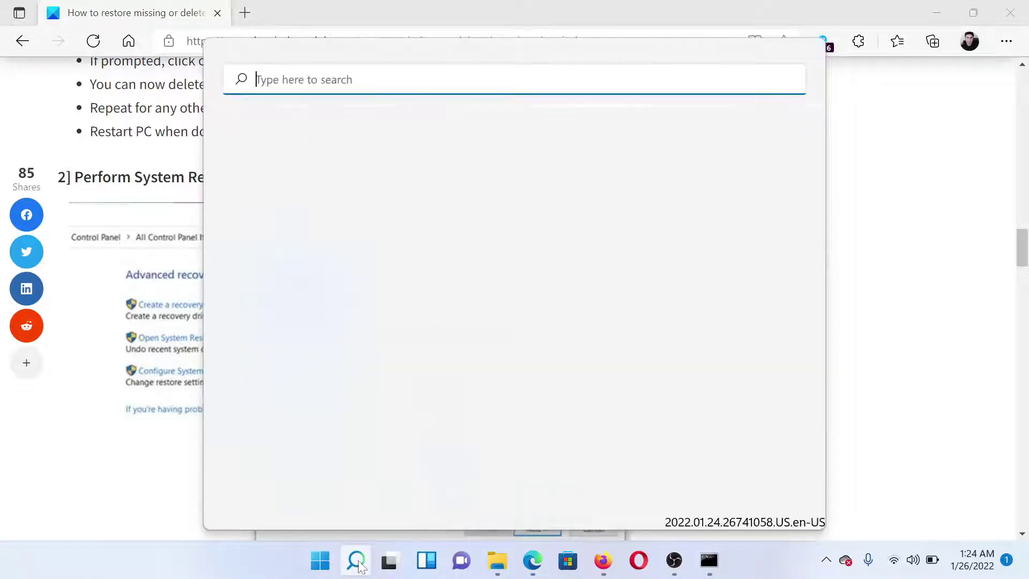
type("covery")
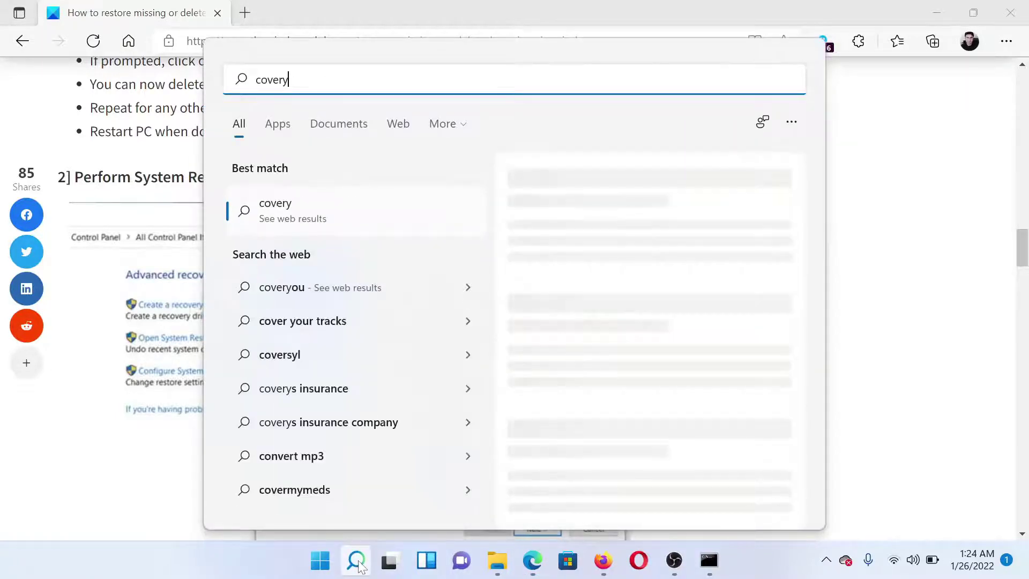
key("BackSpace")
key("BackSpace")
key("BackSpace")
key("BackSpace")
key("BackSpace")
type("re")
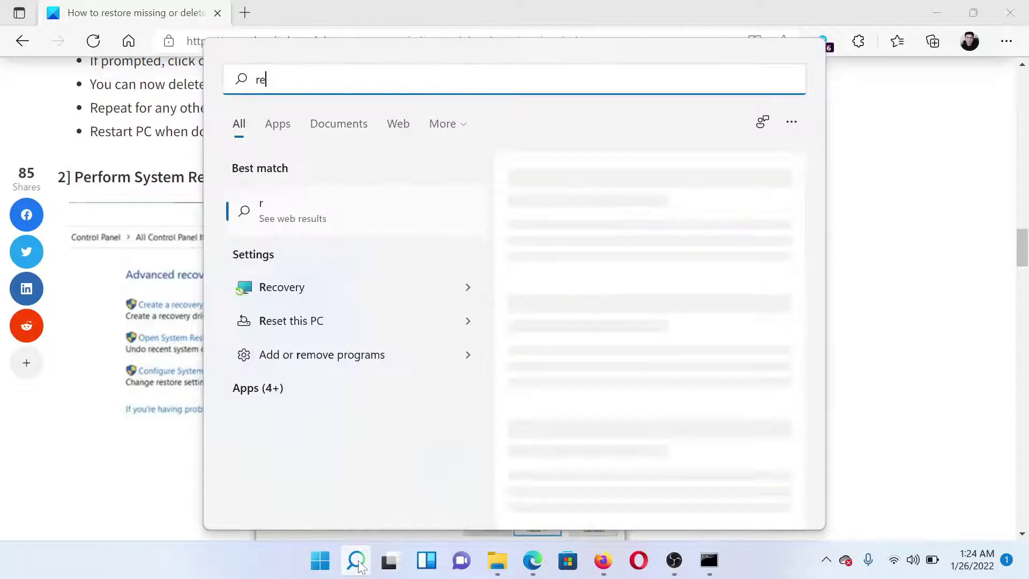
type("co")
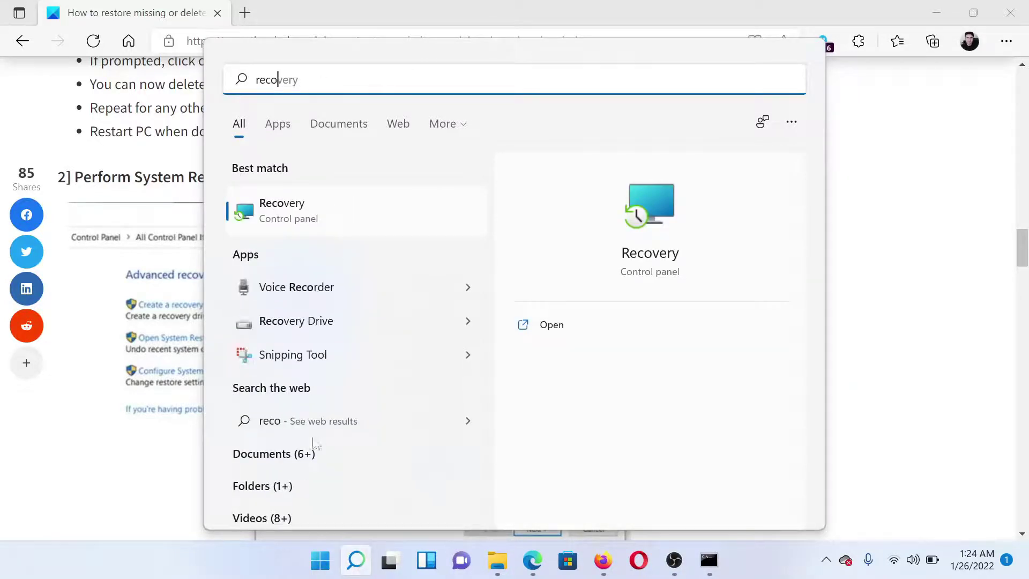
left_click(288, 215)
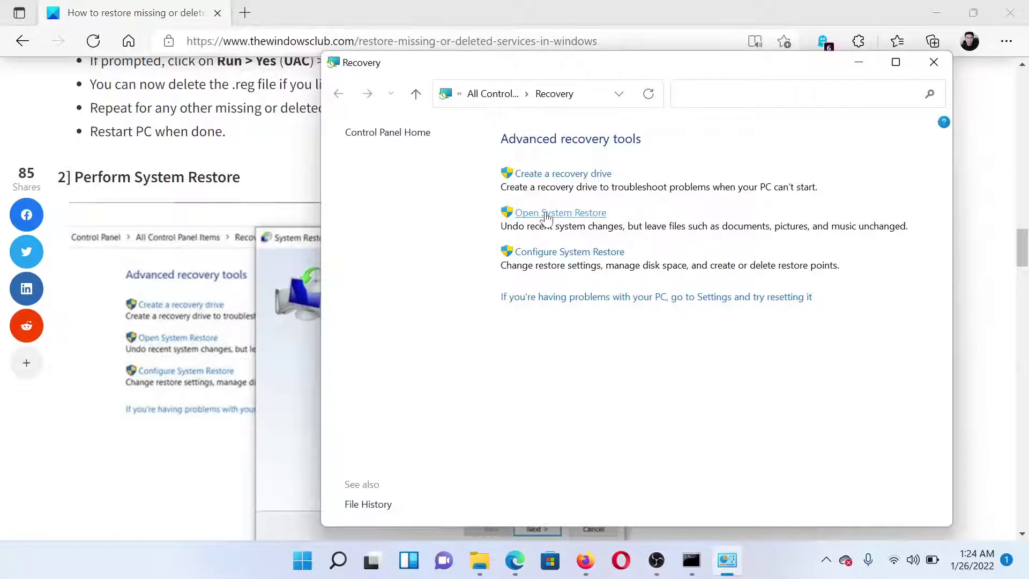
- Run the System Restore wizard up to confirming the 1/24/2022 automatic restore point
left_click(546, 215)
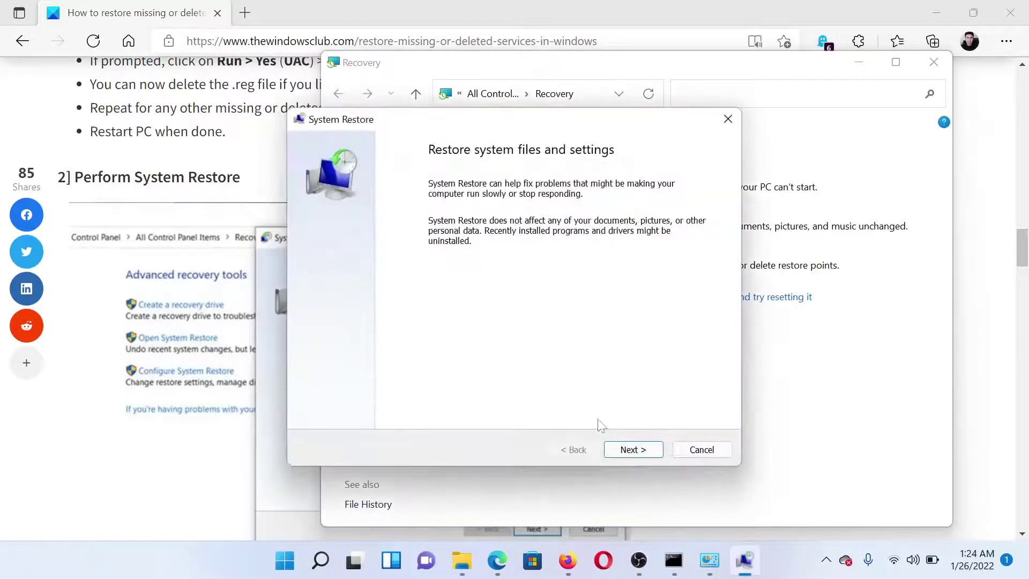
left_click(633, 450)
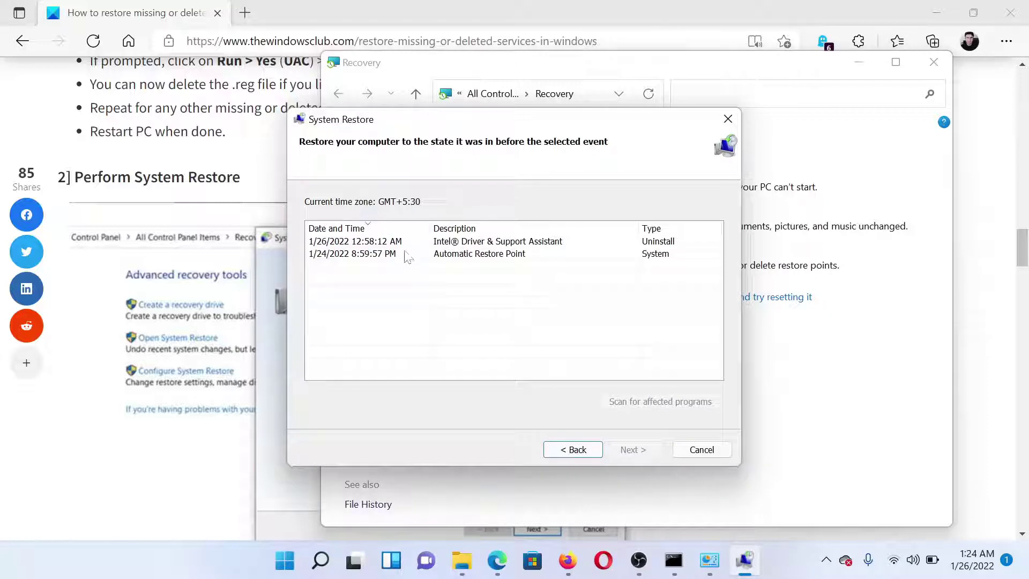
left_click(409, 256)
left_click(633, 449)
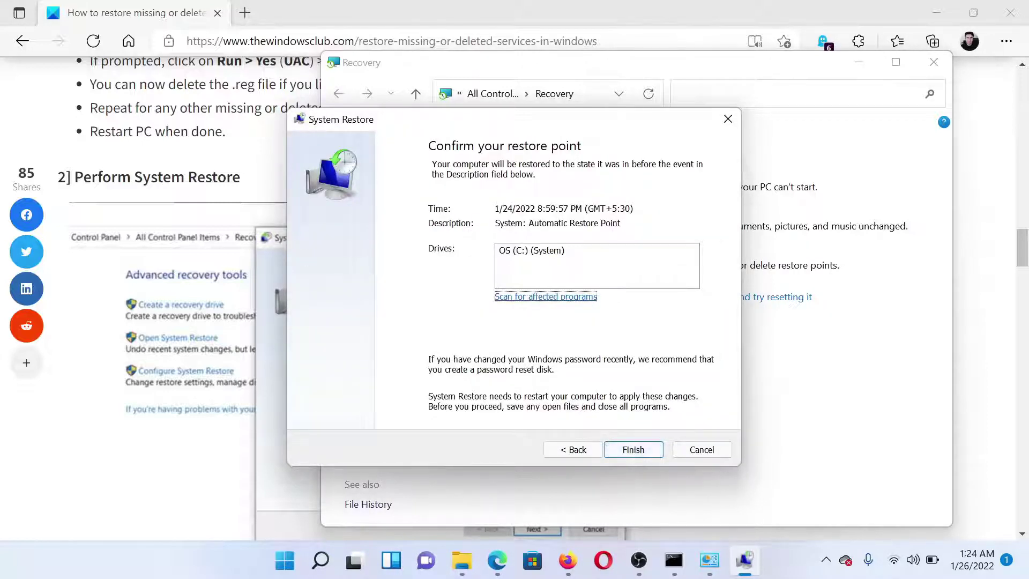
scroll(330, 241, "down", 3)
scroll(330, 257, "down", 5)
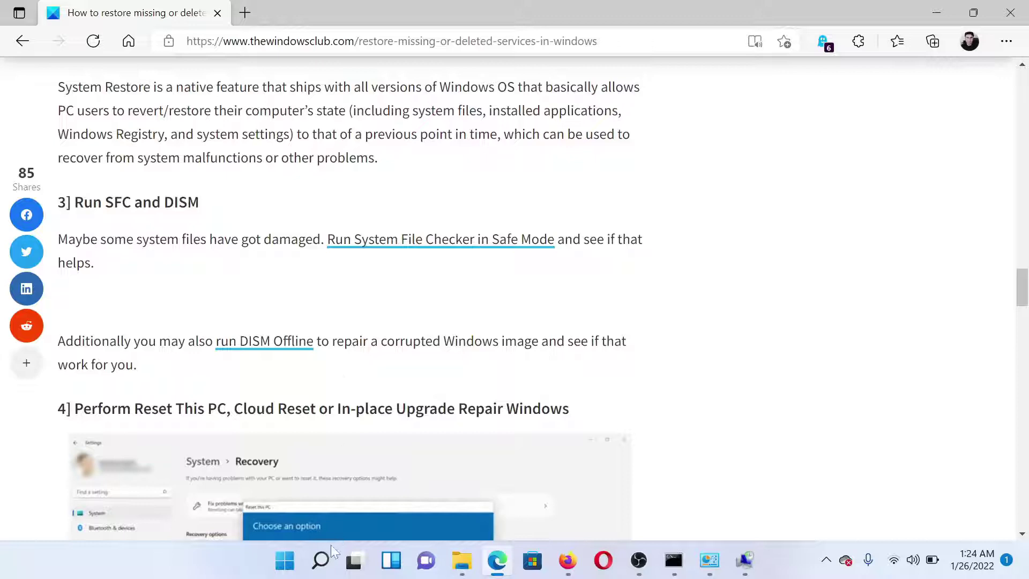
- Launch Command Prompt as administrator from a Windows search for 'comm'
left_click(320, 560)
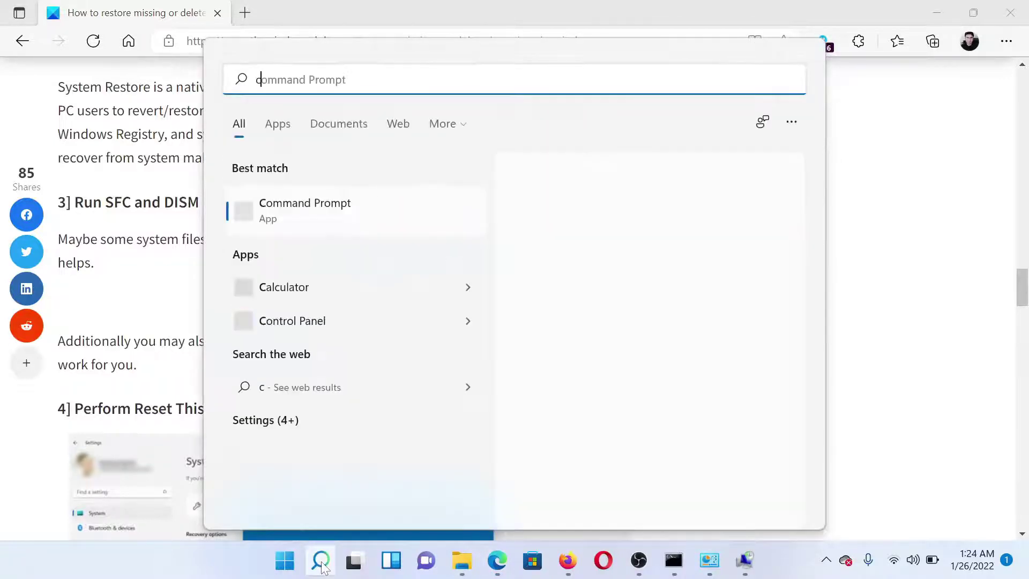
type("comm")
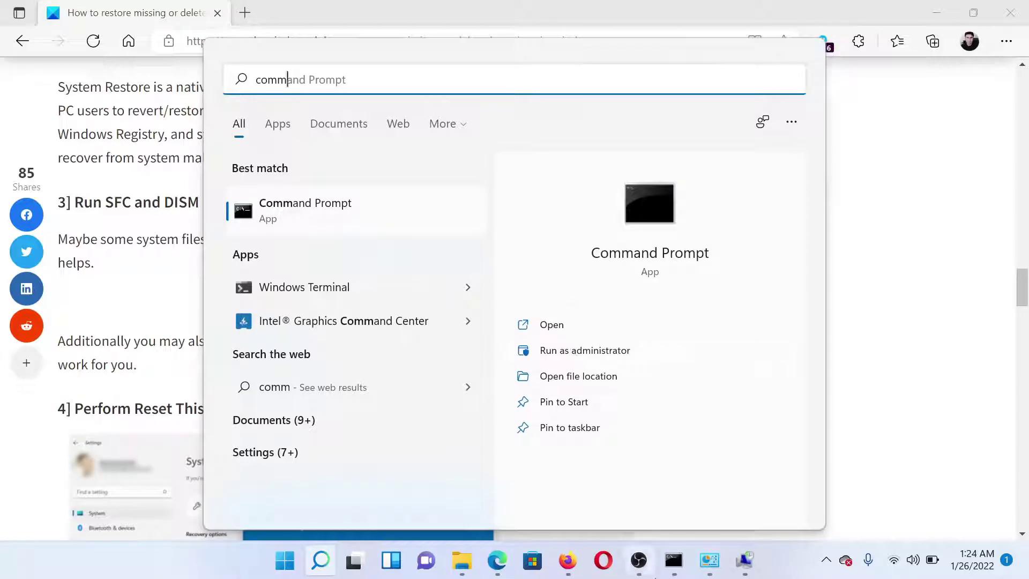
left_click(675, 561)
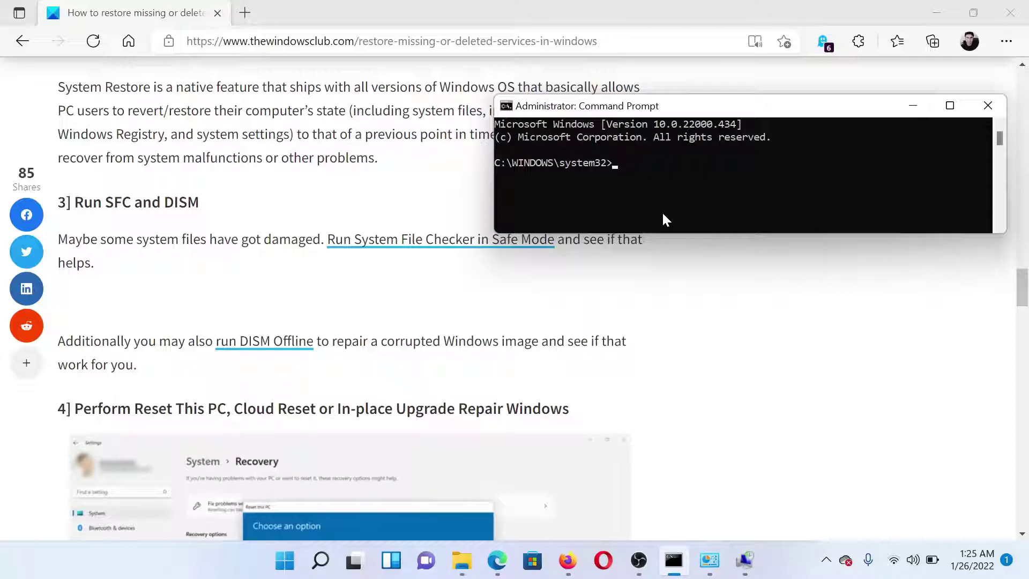
type("sfc /")
type("scanno")
type("w")
- Minimize the Command Prompt holding sfc /scannow and return to the article
left_click(640, 256)
scroll(404, 436, "down", 3)
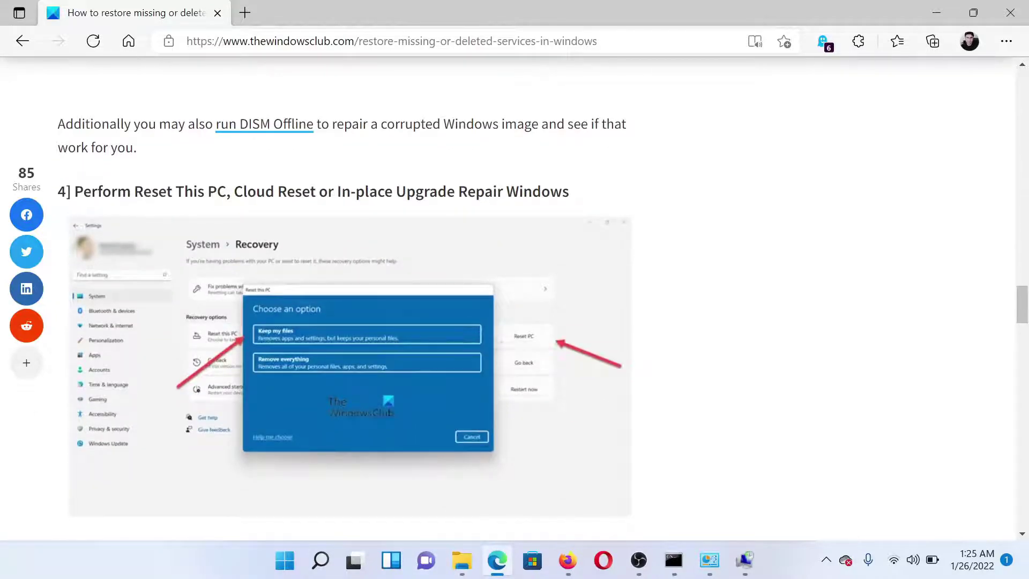
- Open Settings' System > Recovery page from the Start menu, then Alt+Tab back to the article
right_click(285, 561)
left_click(236, 397)
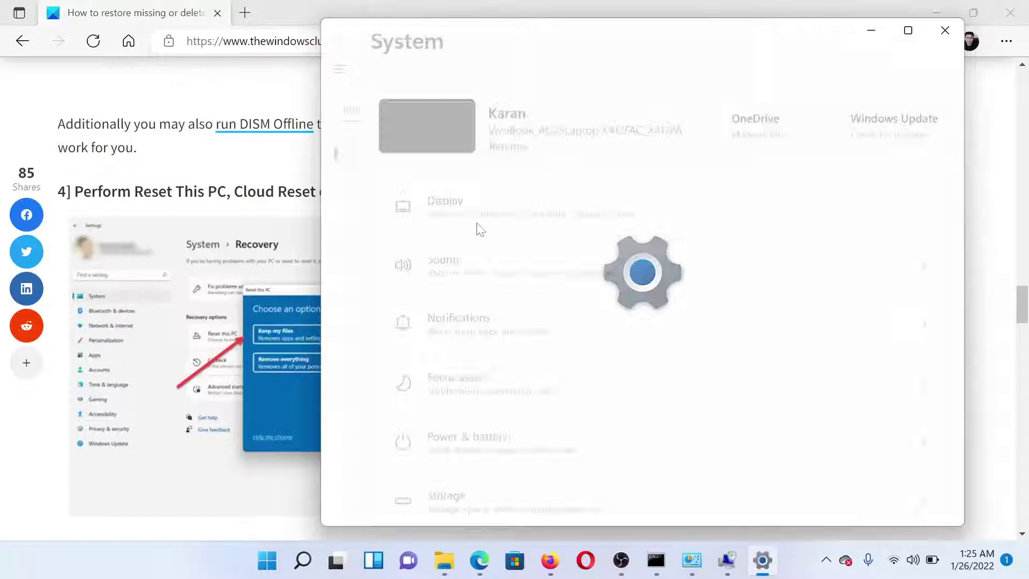
left_click(397, 196)
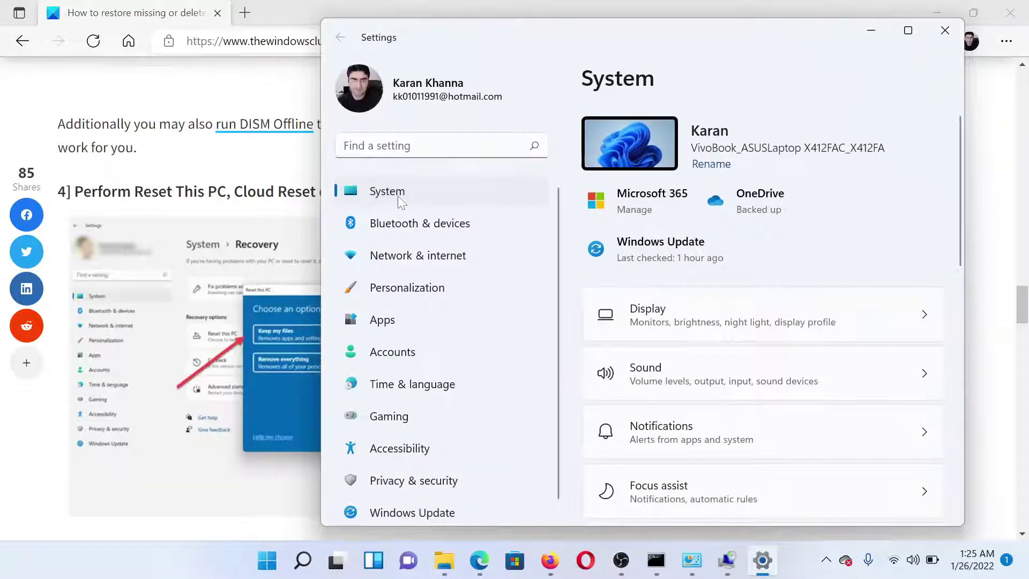
scroll(678, 434, "down", 3)
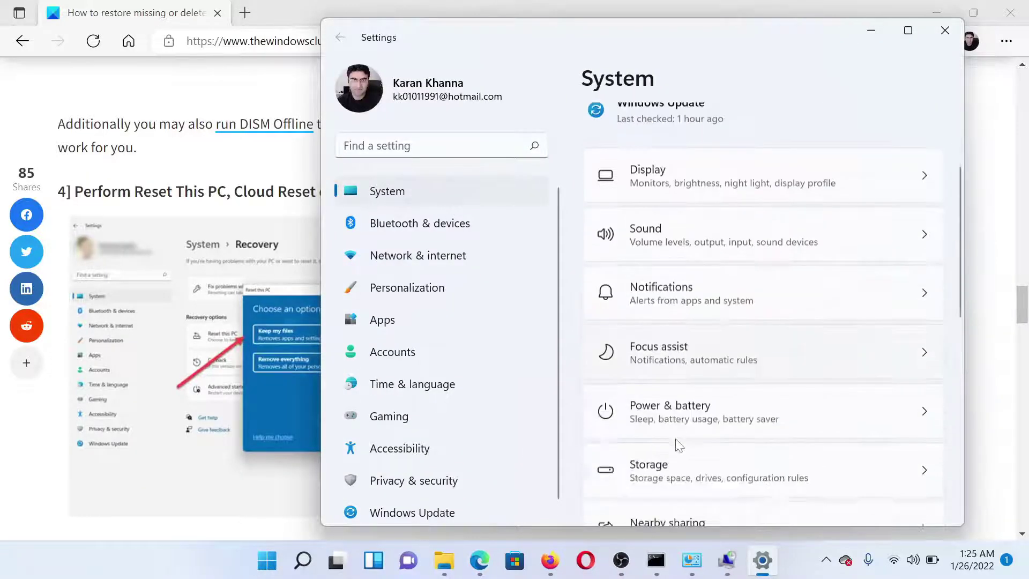
scroll(678, 445, "down", 2)
scroll(679, 445, "down", 2)
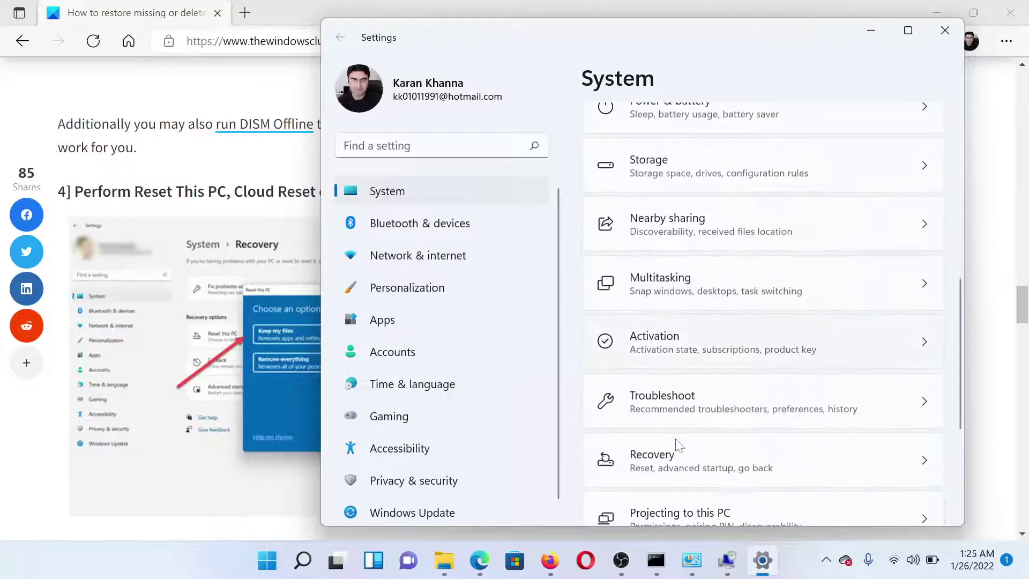
scroll(678, 434, "down", 2)
left_click(668, 350)
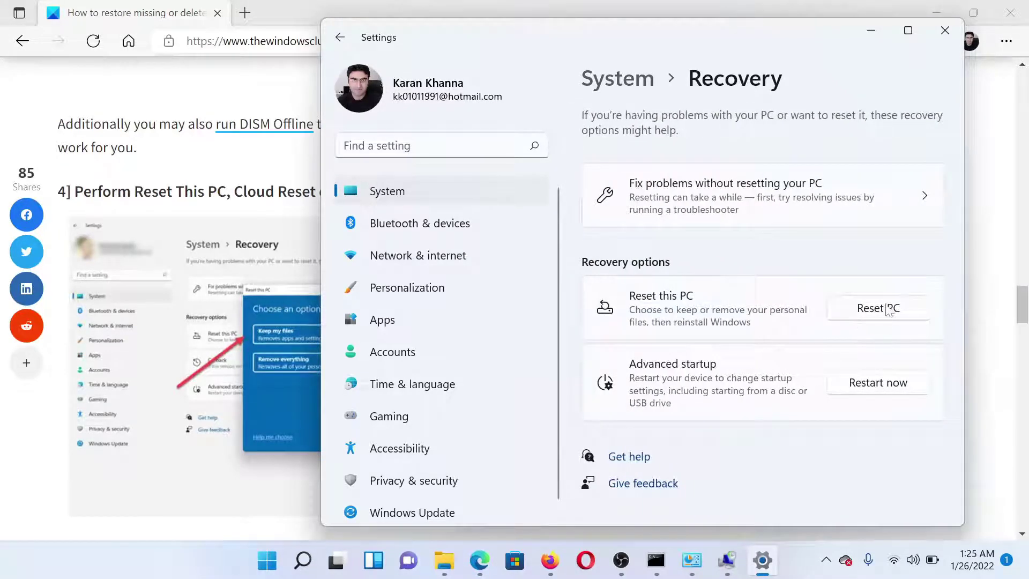
key("alt+Tab")
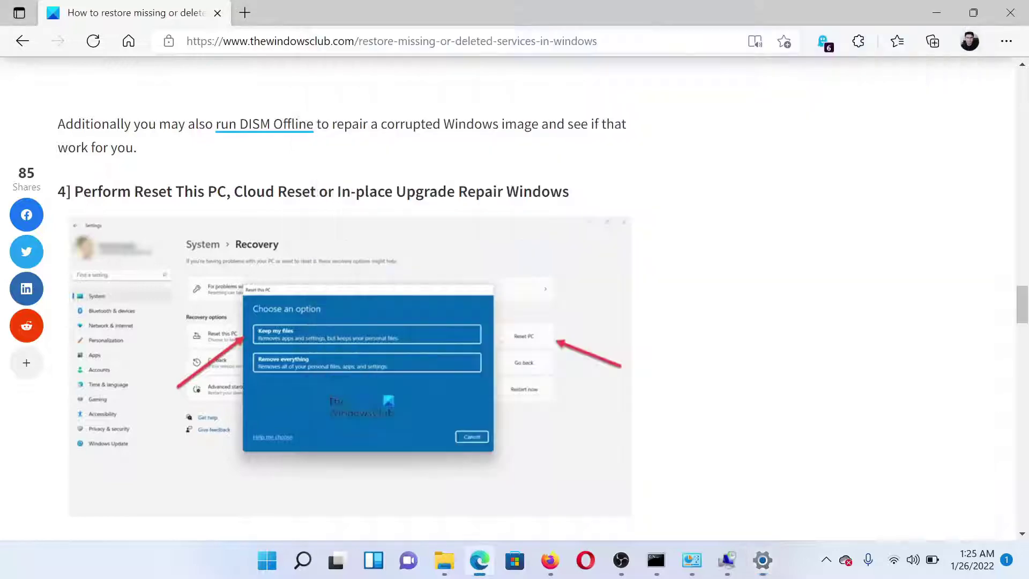
scroll(294, 388, "up", 5)
scroll(295, 388, "up", 5)
scroll(295, 388, "up", 5)
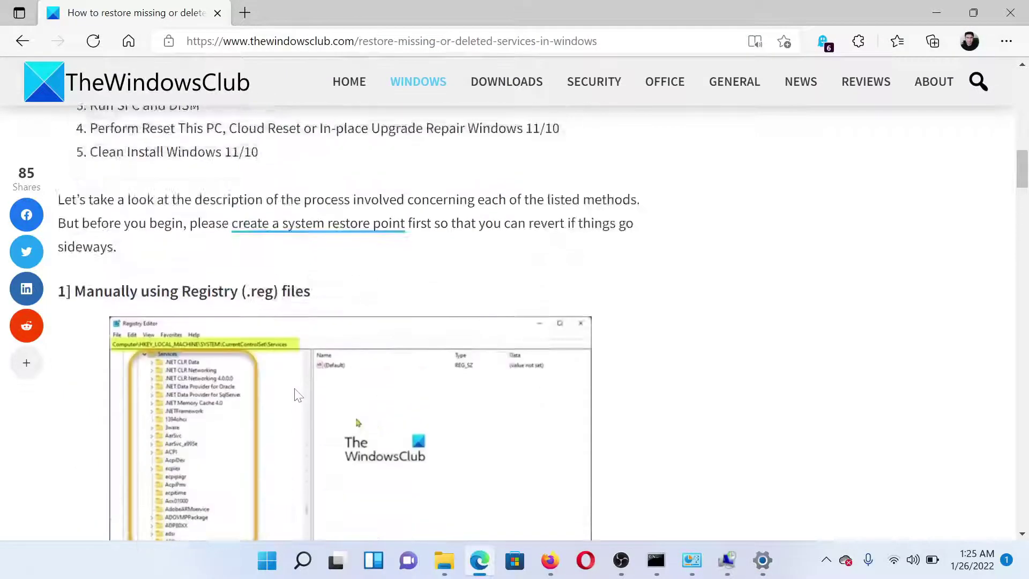
scroll(294, 389, "up", 5)
scroll(295, 389, "up", 3)
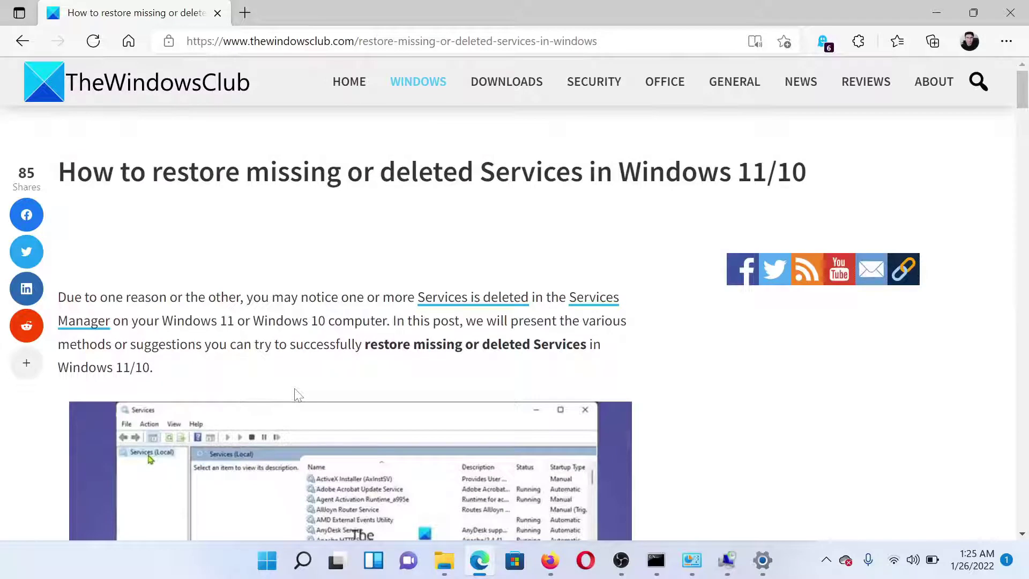